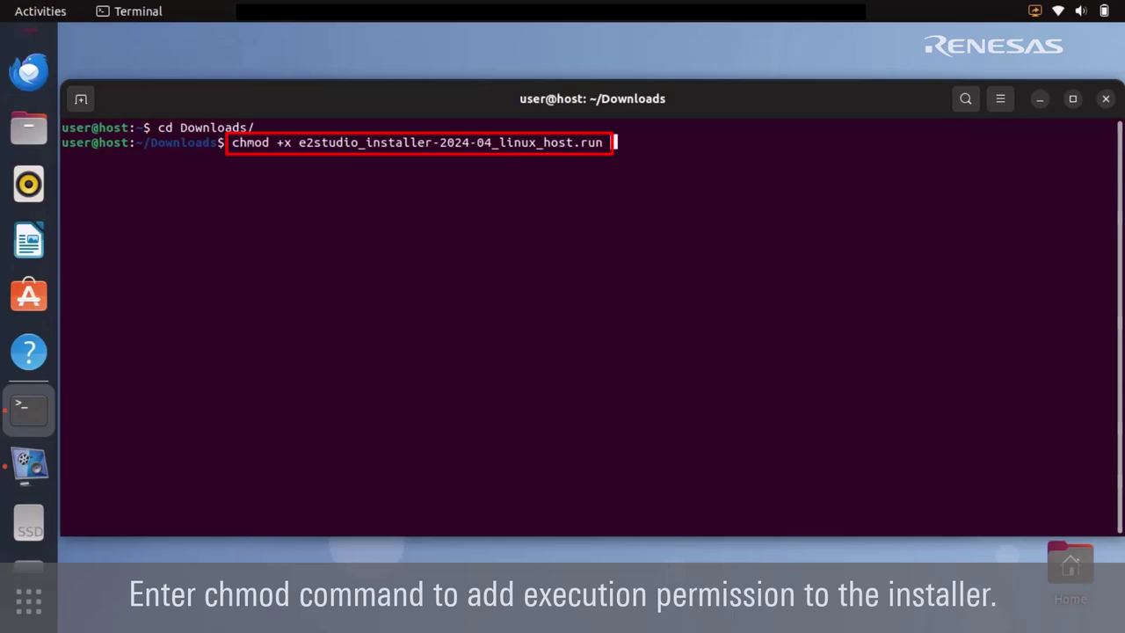
- Add execution permission to e2studio_installer-2024-04_linux_host.run with chmod +x and run the installer
key(Return)
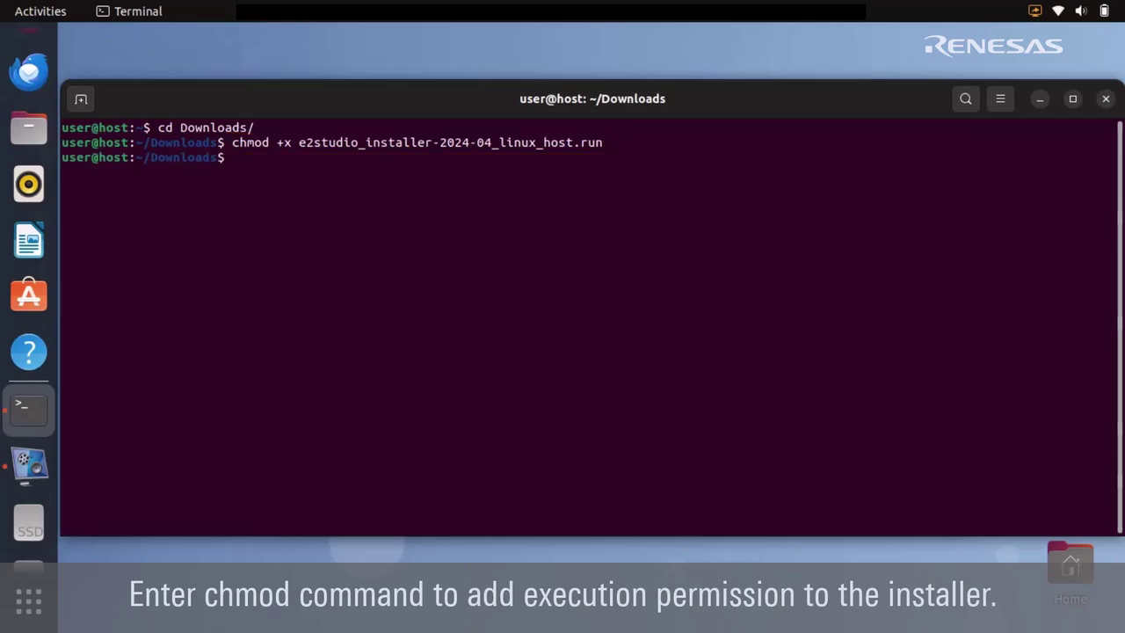
text(./e2studio_installer-2024-04_linux_host.run)
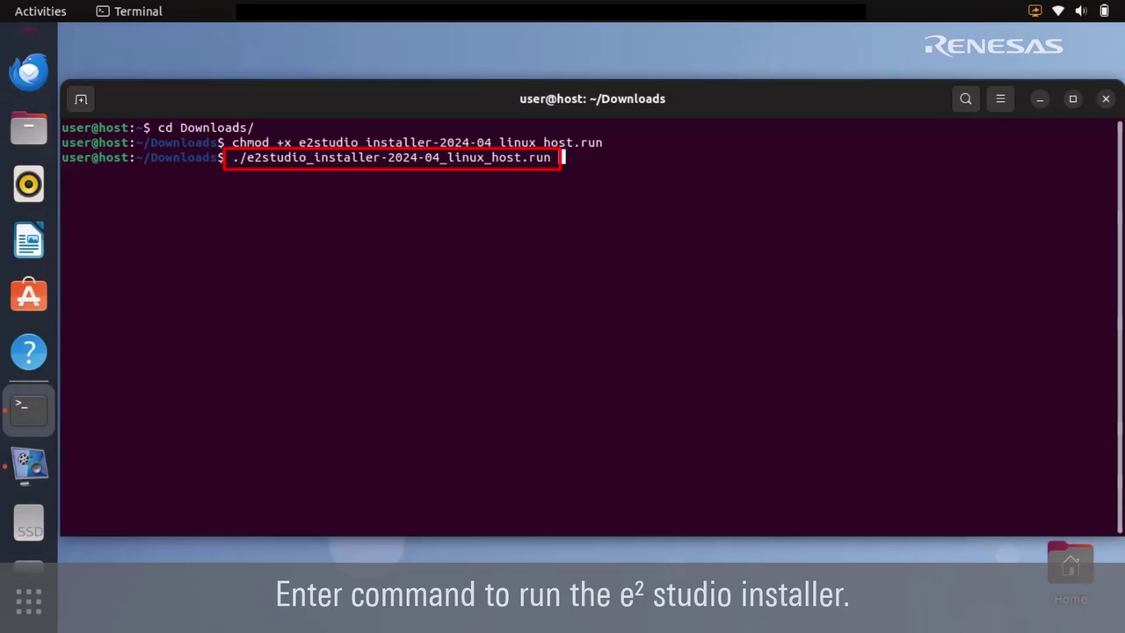
key(Return)
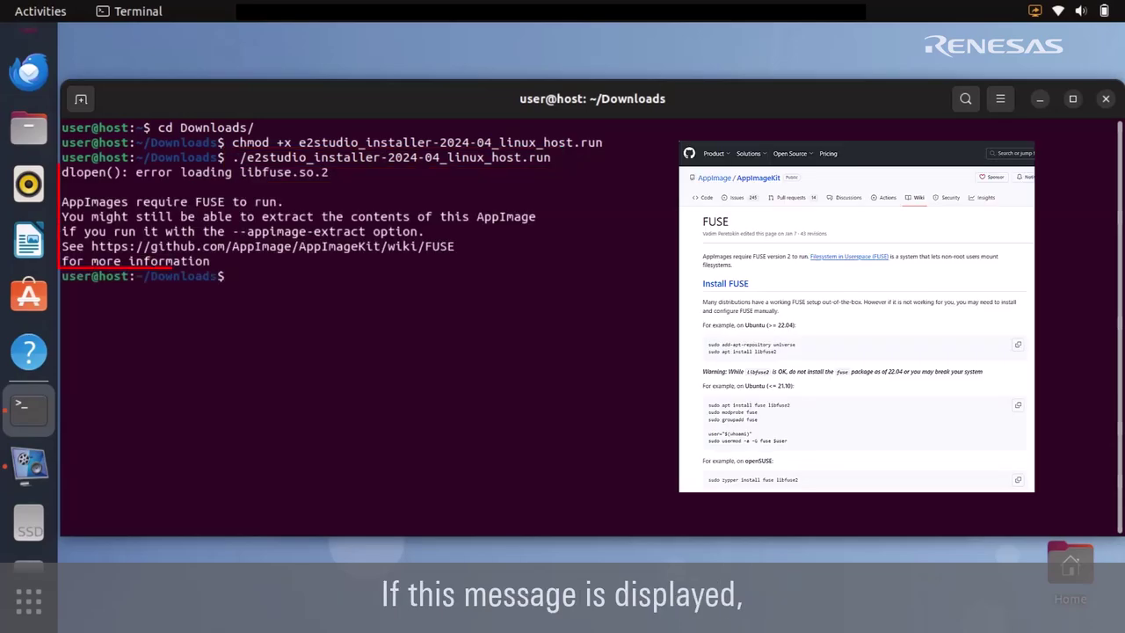
- Install the libfuse2 package with sudo apt and run the e2studio installer again
text(sudo apt install libfuse2)
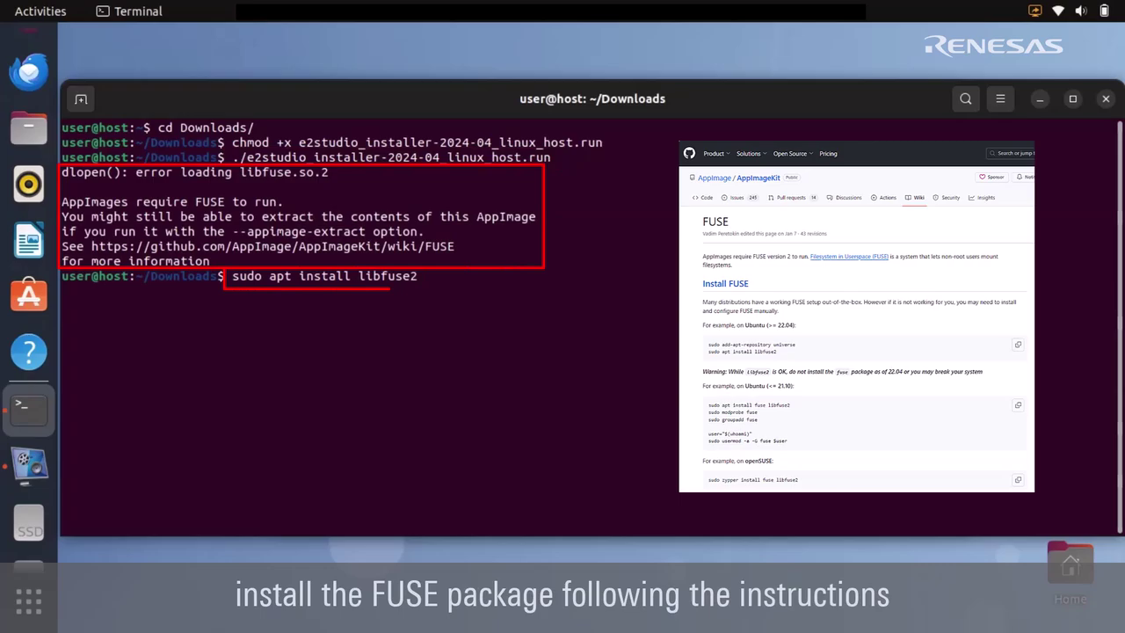
key(Return)
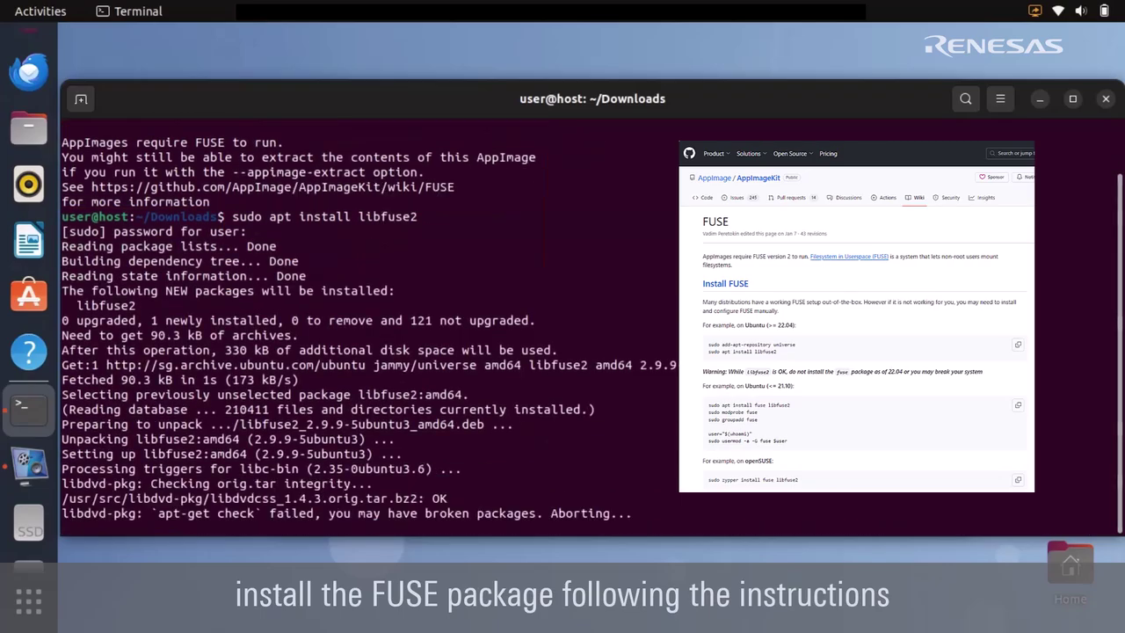
key(Up)
key(Up)
key(Return)
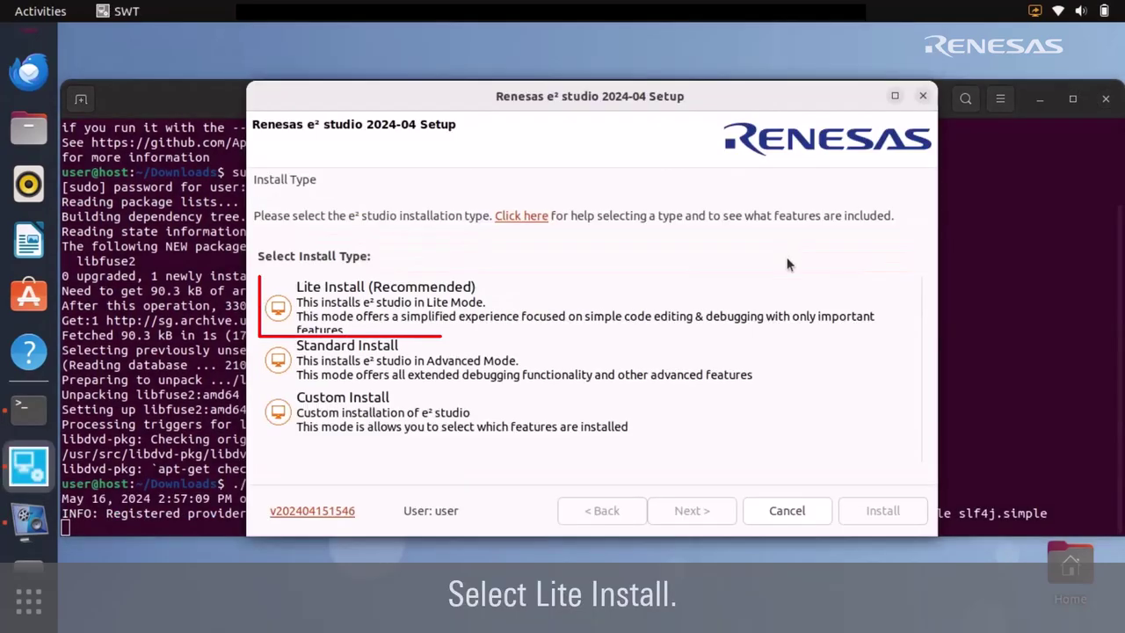
- Choose the Lite Install type and continue past the Welcome page to the device families
click(794, 290)
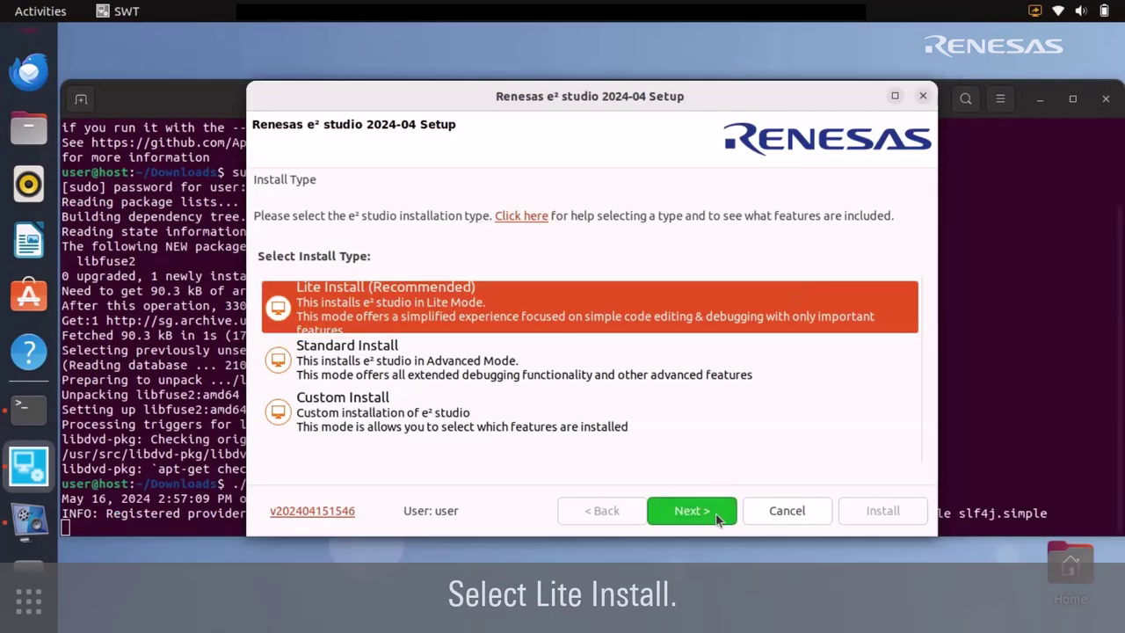
click(716, 514)
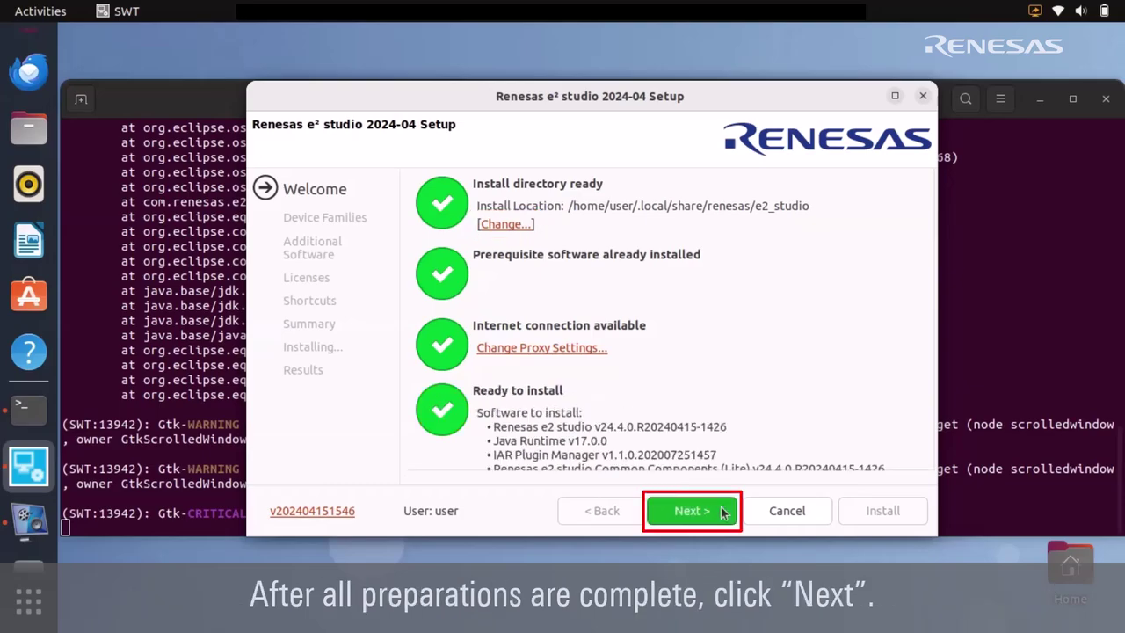
click(721, 512)
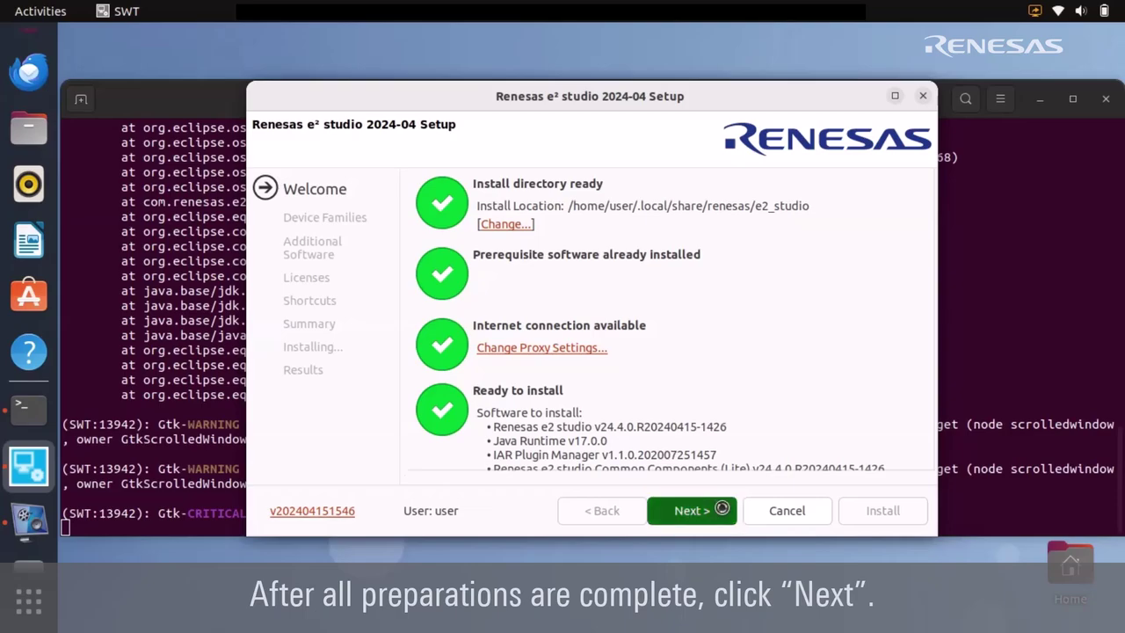
- Select RL78 device family support and continue past the additional software selection without changing it
click(419, 294)
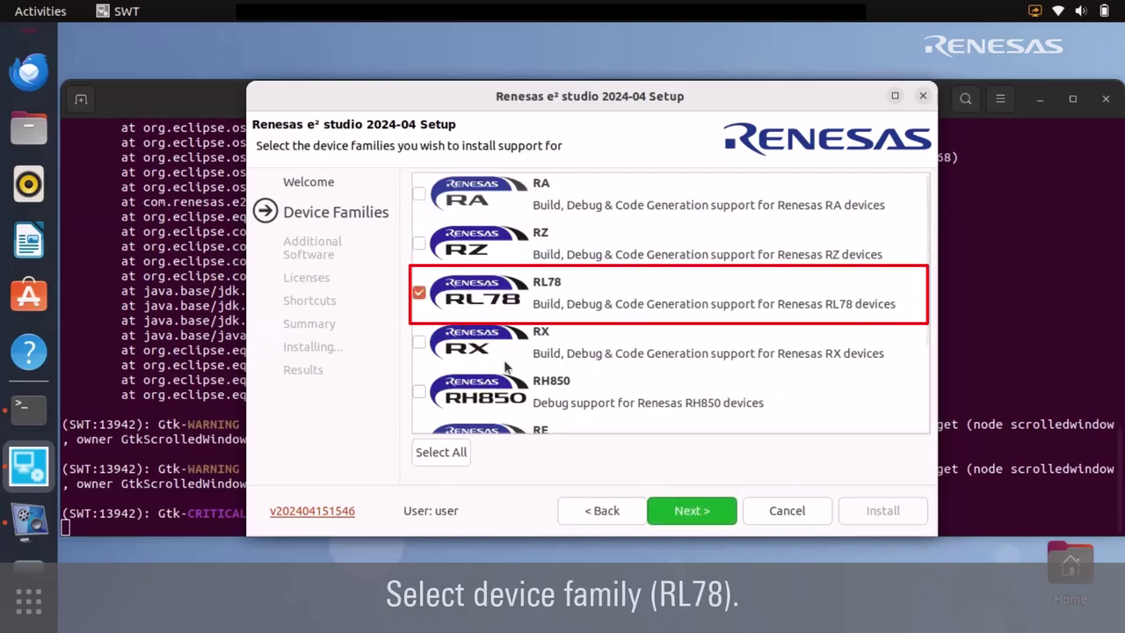
click(721, 513)
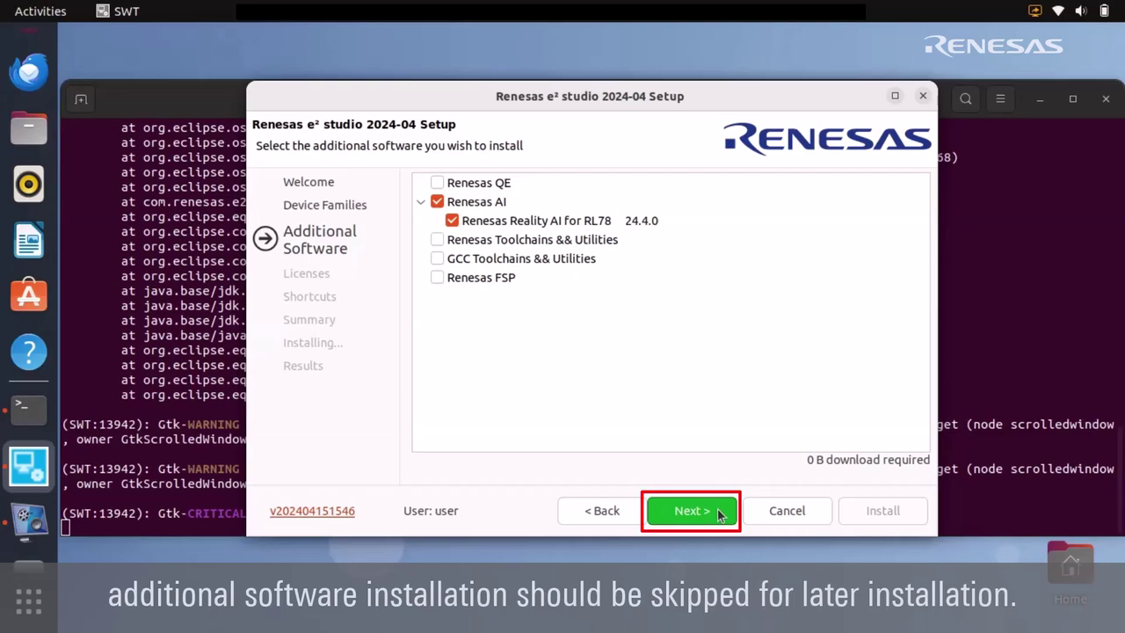
click(719, 514)
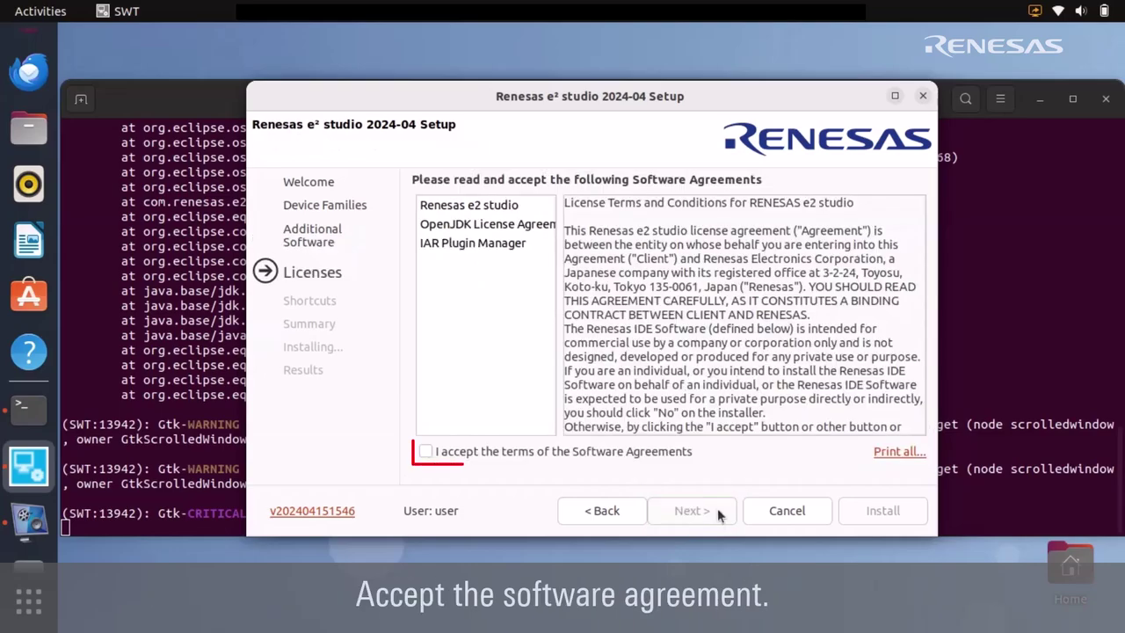
- Accept the software agreements, keep the application launcher shortcut and start the installation
click(647, 455)
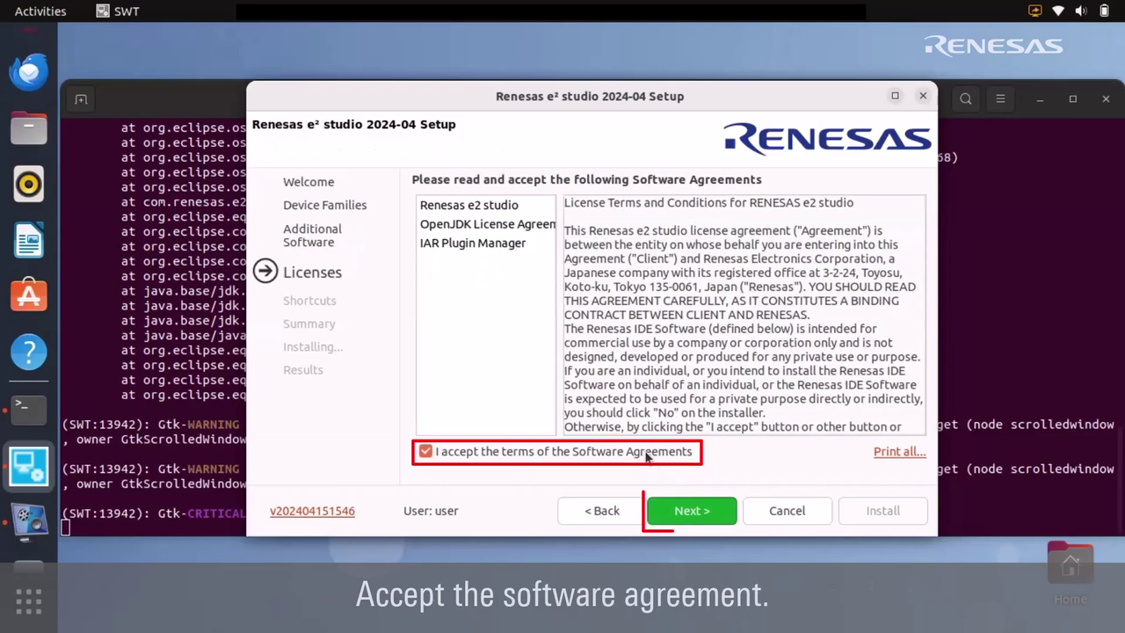
click(727, 518)
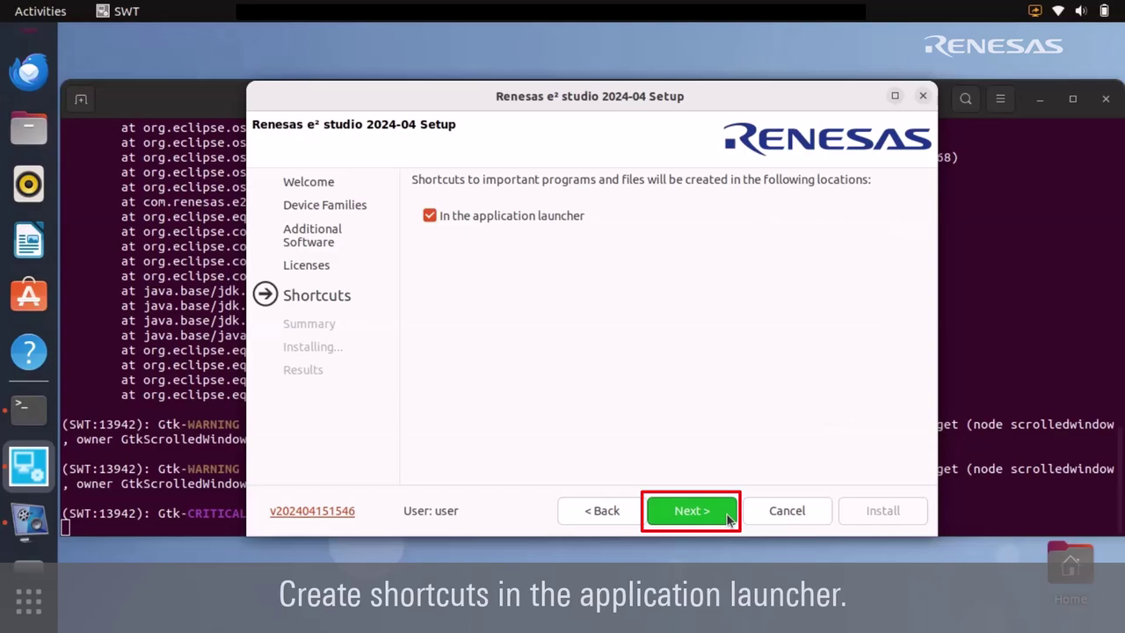
click(728, 519)
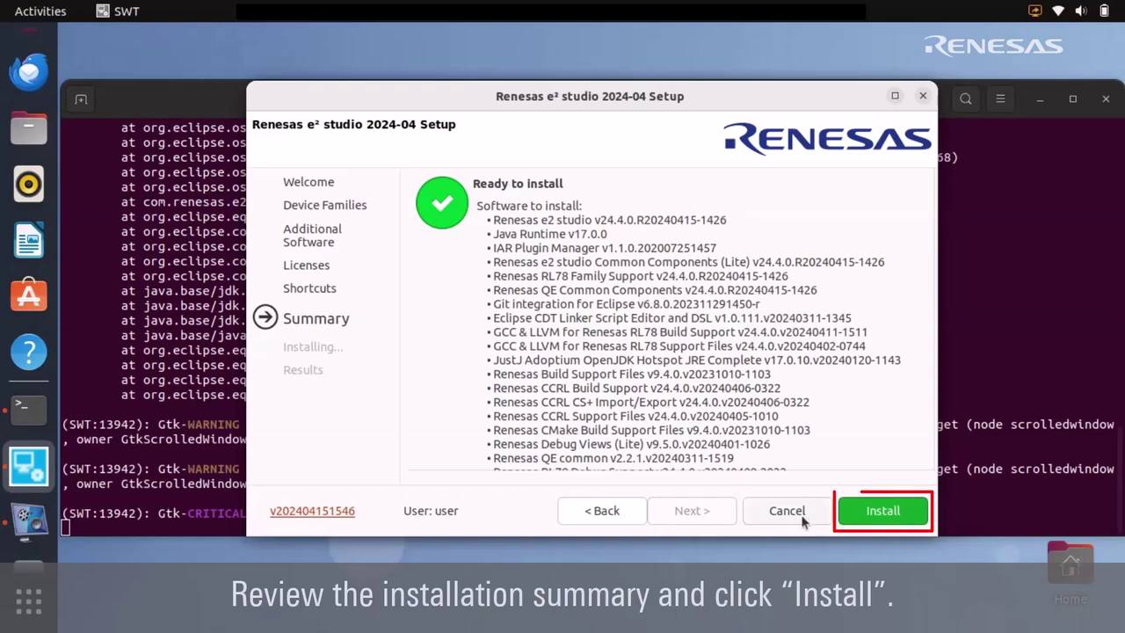
click(844, 511)
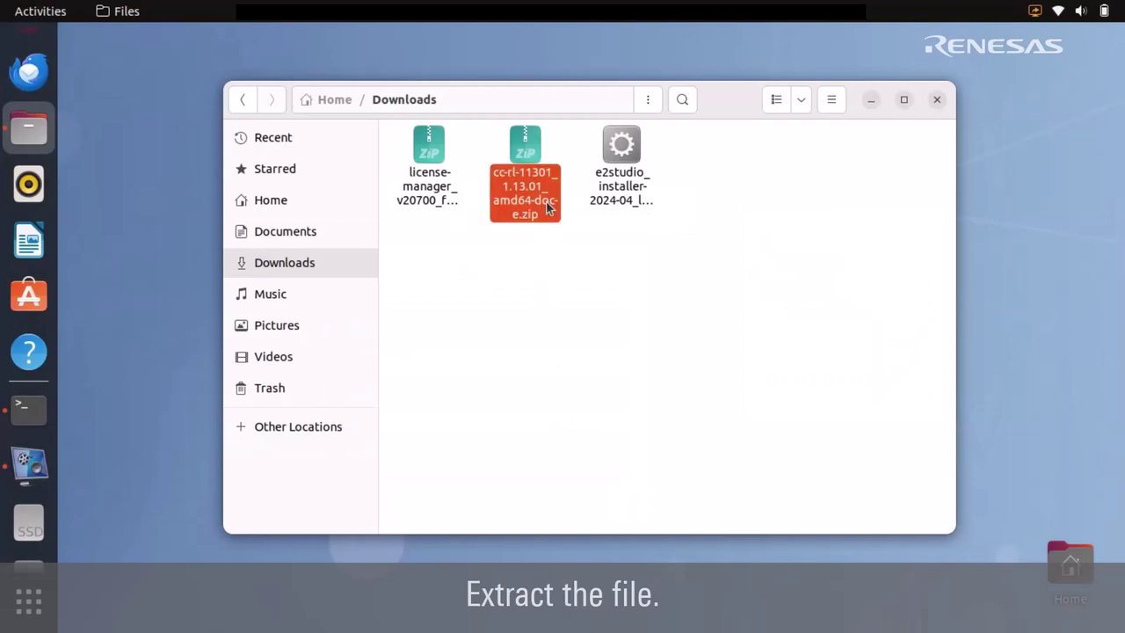
- Extract the CC-RL compiler and license-manager zip archives in place in the Downloads folder
right_click(541, 207)
click(607, 389)
right_click(530, 211)
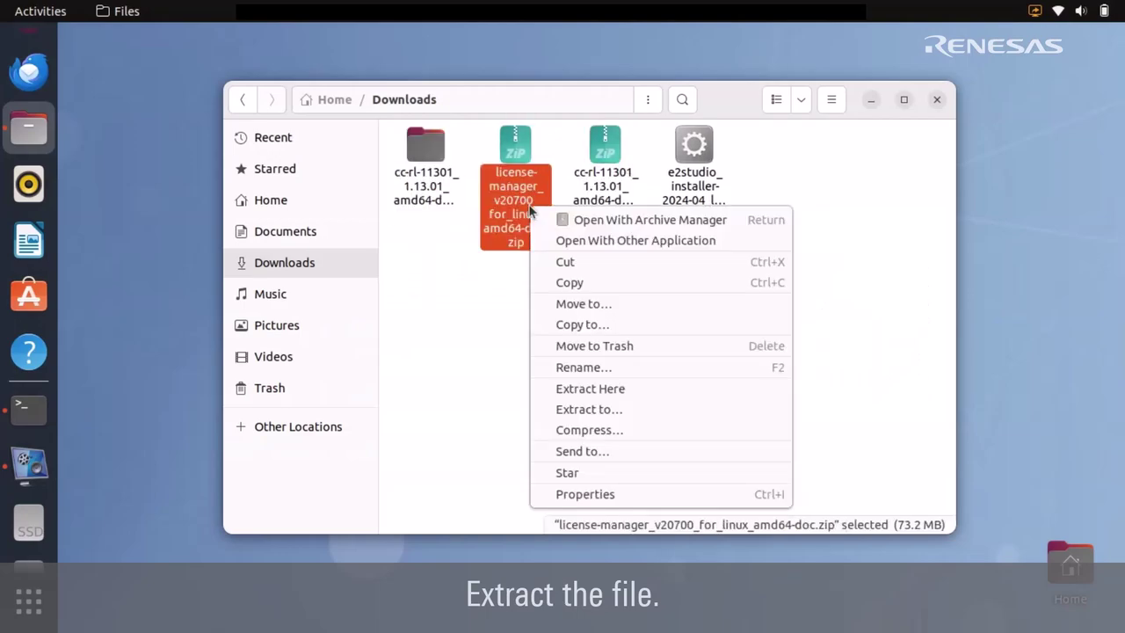
click(632, 388)
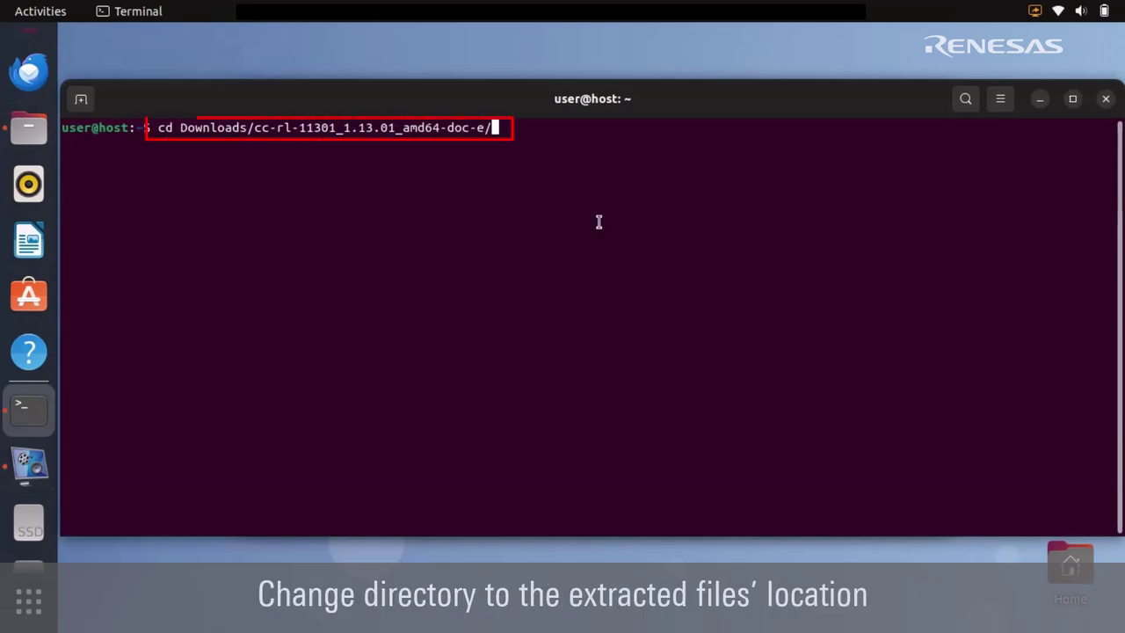
- In the terminal, change to Downloads/cc-rl-11301_1.13.01_amd64-doc-e, update the package lists and install ./cc-rl-11301_1.13.01_amd64.deb with apt-get, answering Y
key(Return)
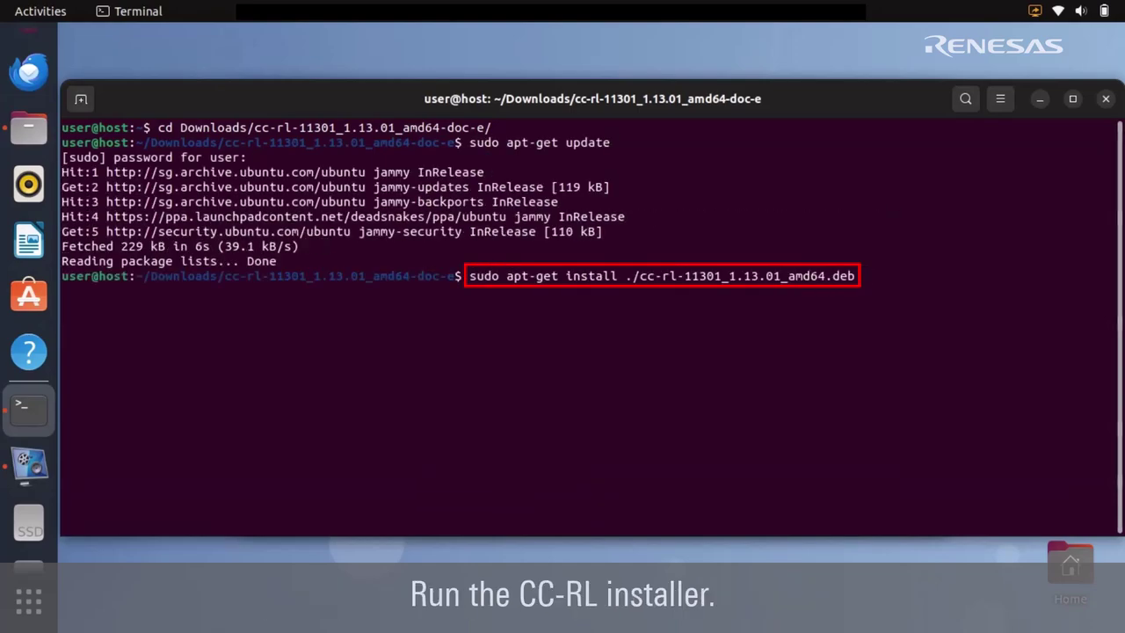
key(Return)
text(Y)
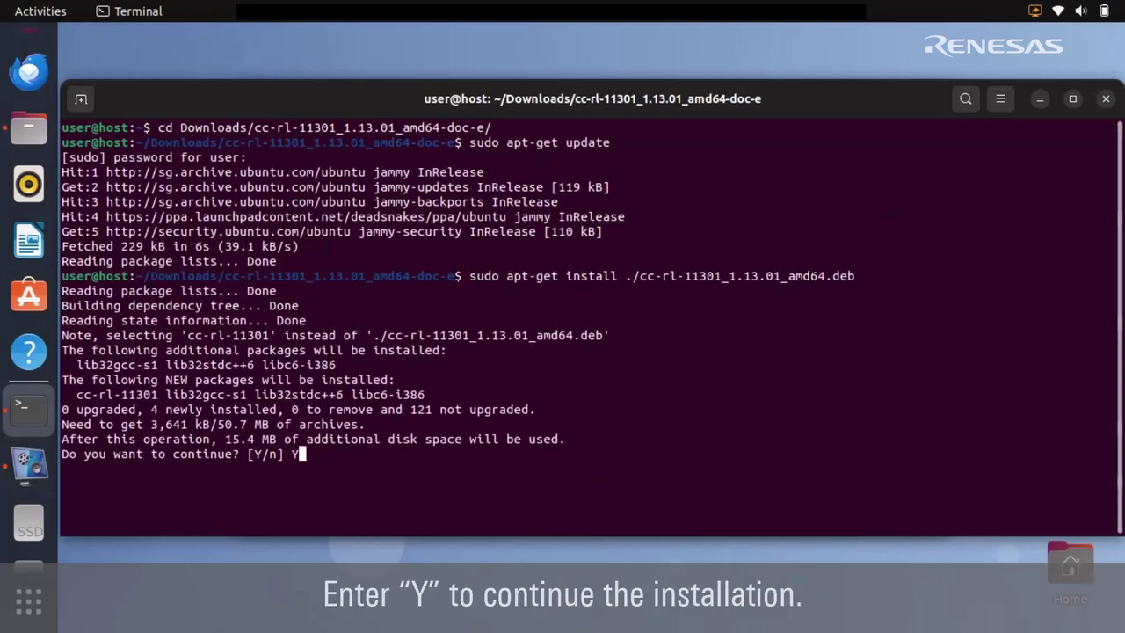
key(Return)
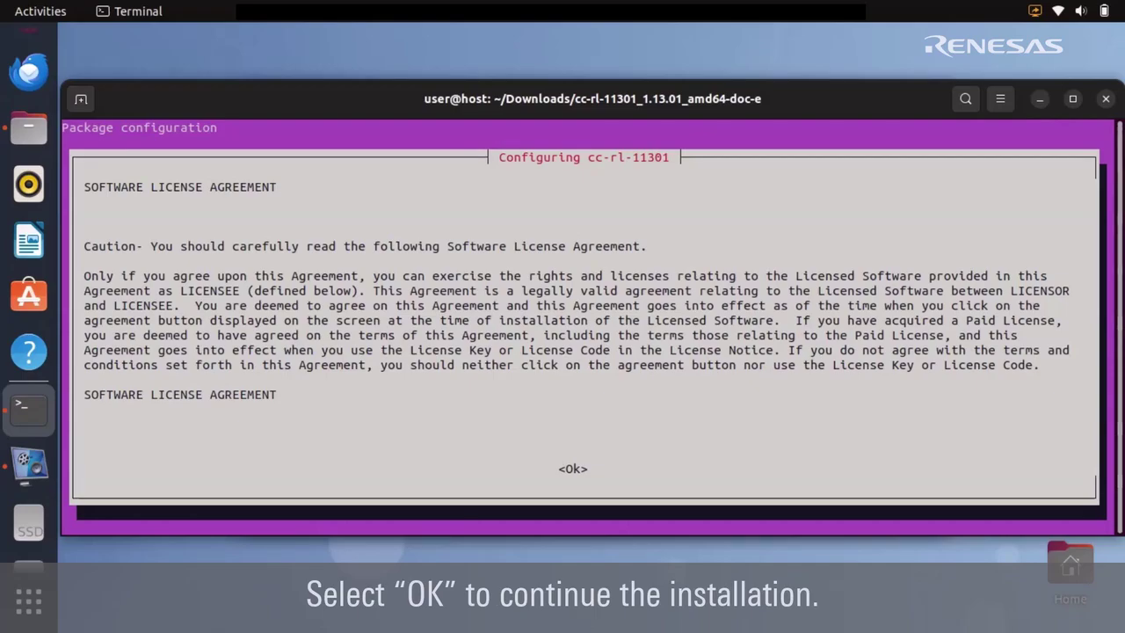
- Acknowledge the cc-rl-11301 software license agreement and accept its EULA license terms with Yes
key(Tab)
key(Return)
key(Left)
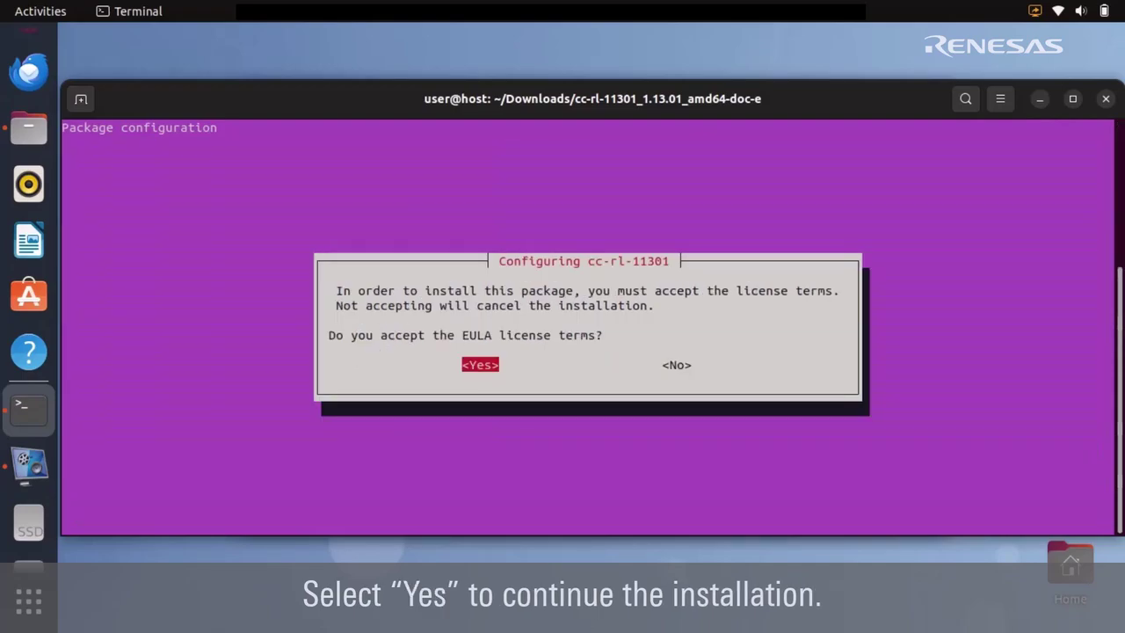
key(Return)
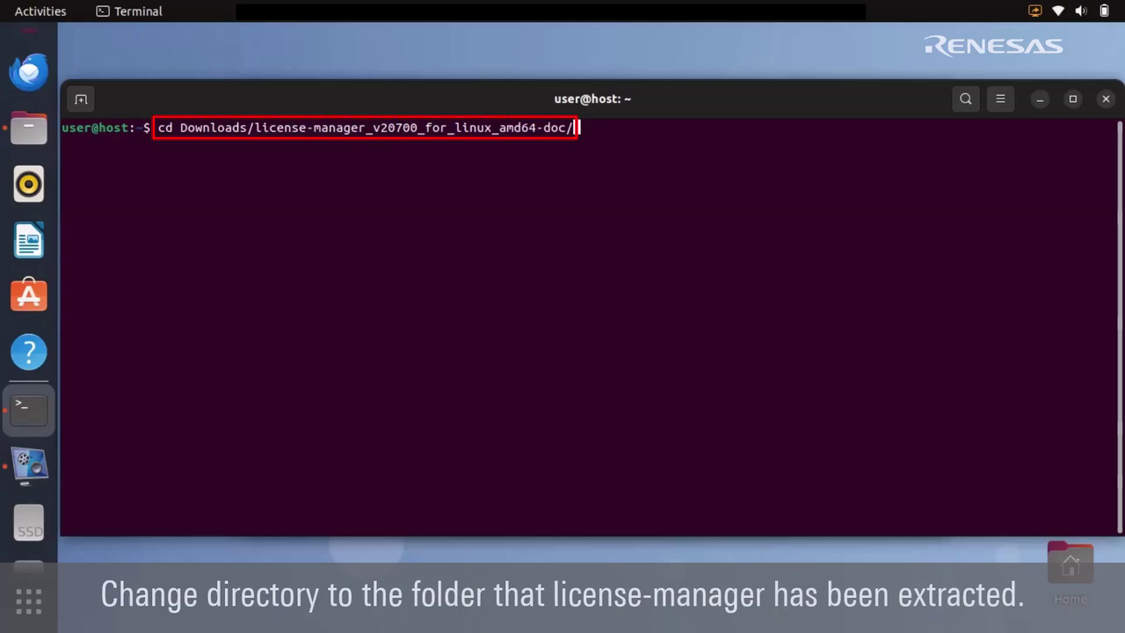
- Change to Downloads/license-manager_v20700_for_linux_amd64-doc and install license-manager_2.07.00_amd64.deb with sudo dpkg -i
key(Return)
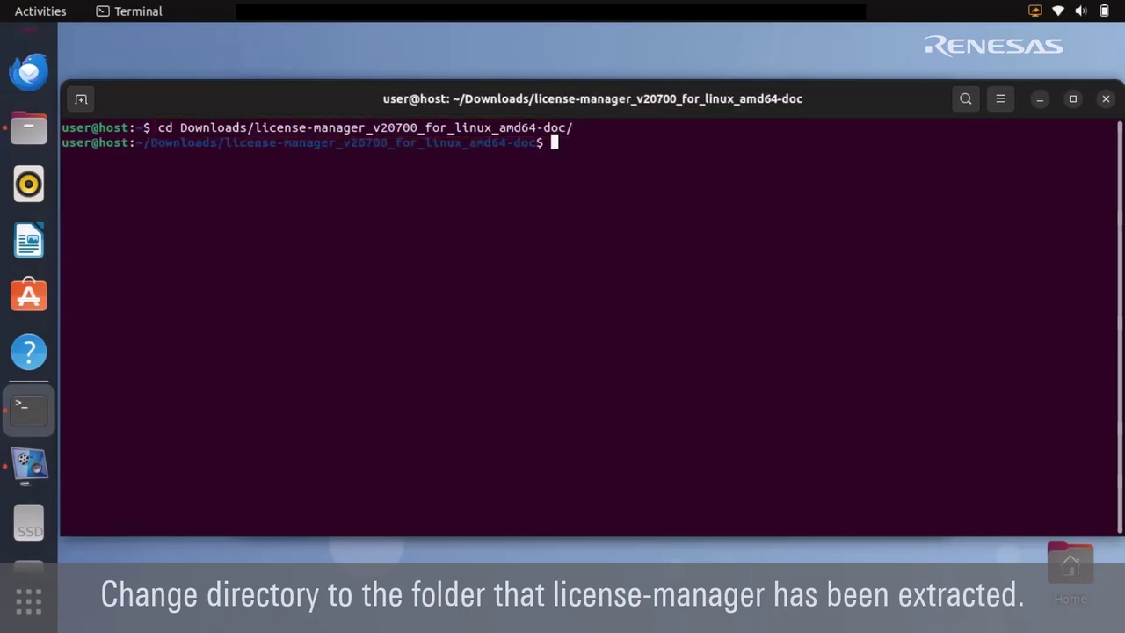
text(sudo dpkg -i license-manager_2.07.00_amd64.deb)
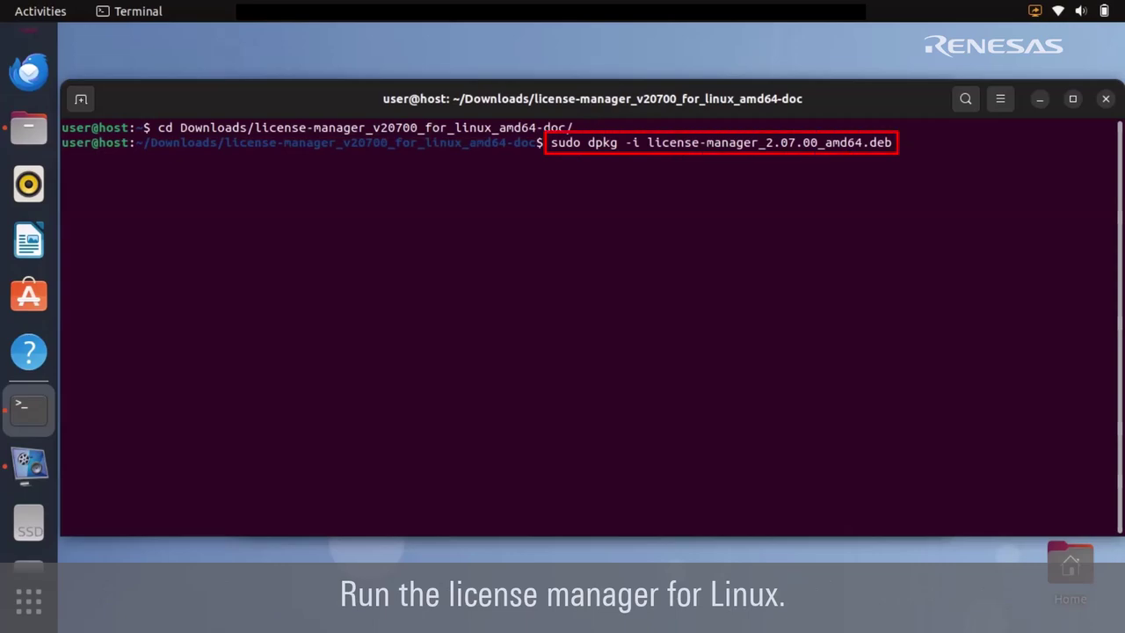
key(Return)
key(Return)
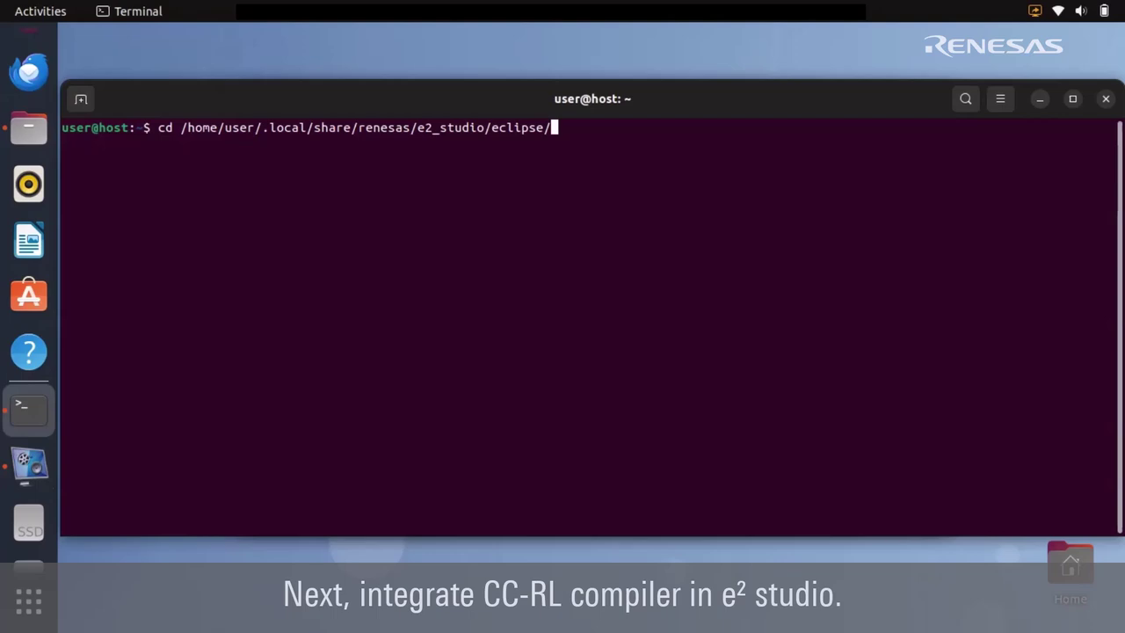
- Change to /home/user/.local/share/renesas/e2_studio/eclipse/ and run ./e2studio
key(Return)
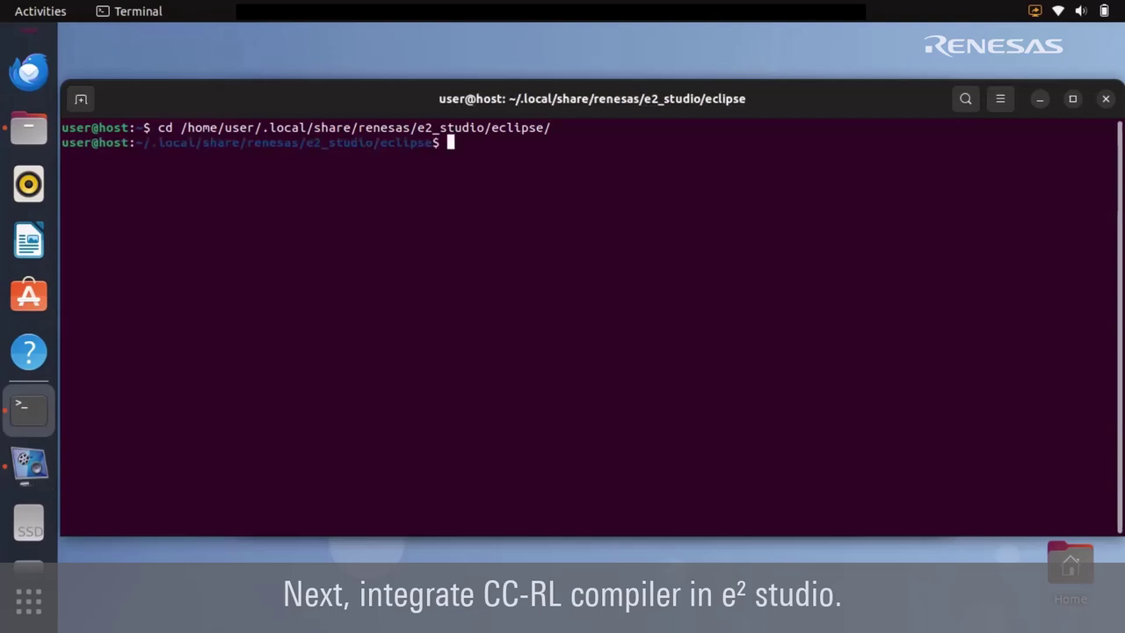
text(./e2studio)
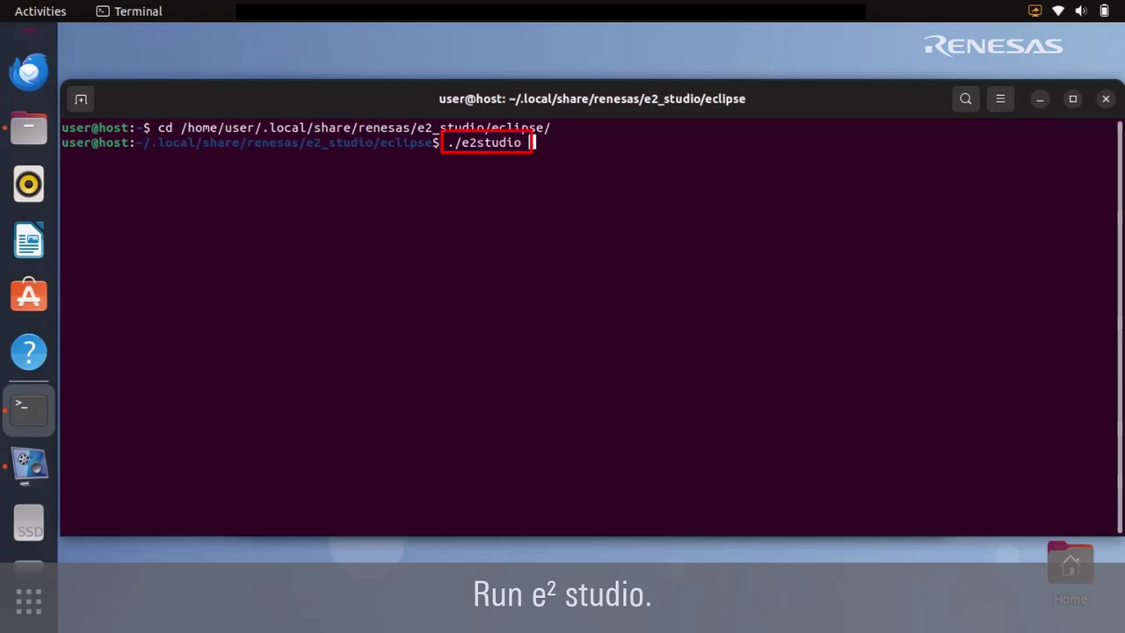
key(Return)
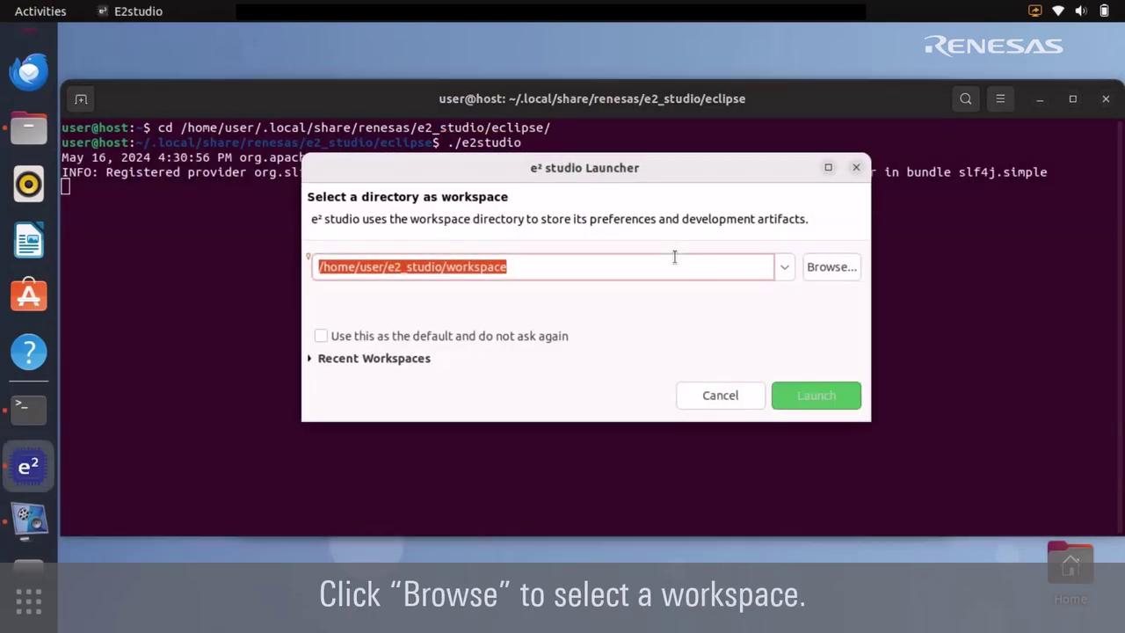
- Browse to the workspace_ccrl folder in e2_studio as the workspace directory and launch e² studio with it
click(830, 266)
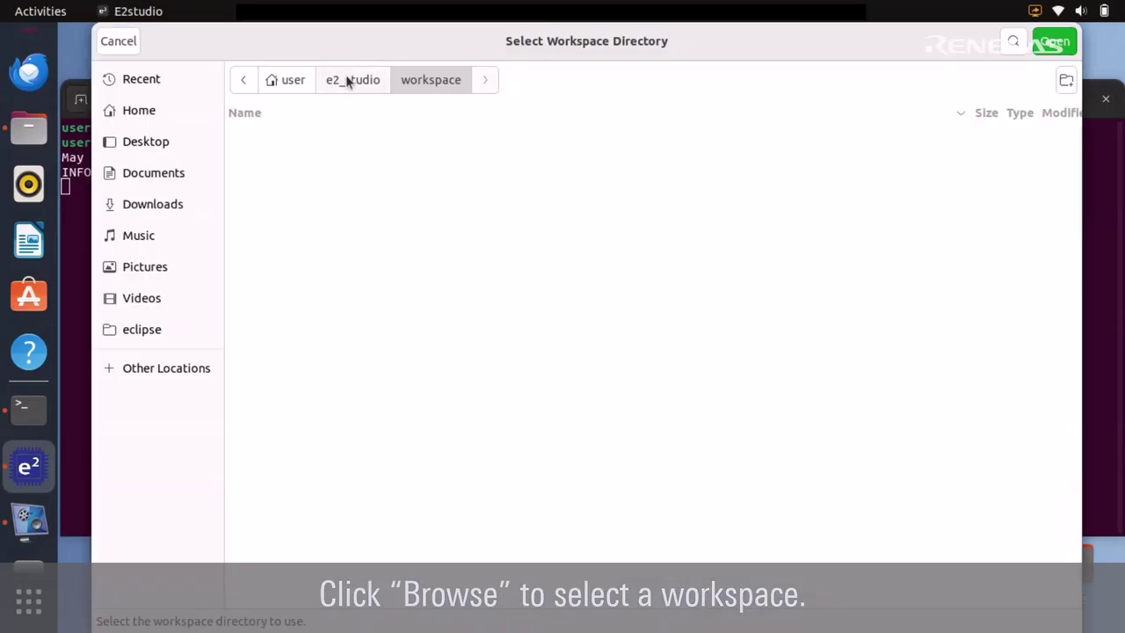
click(351, 78)
click(289, 156)
click(1049, 41)
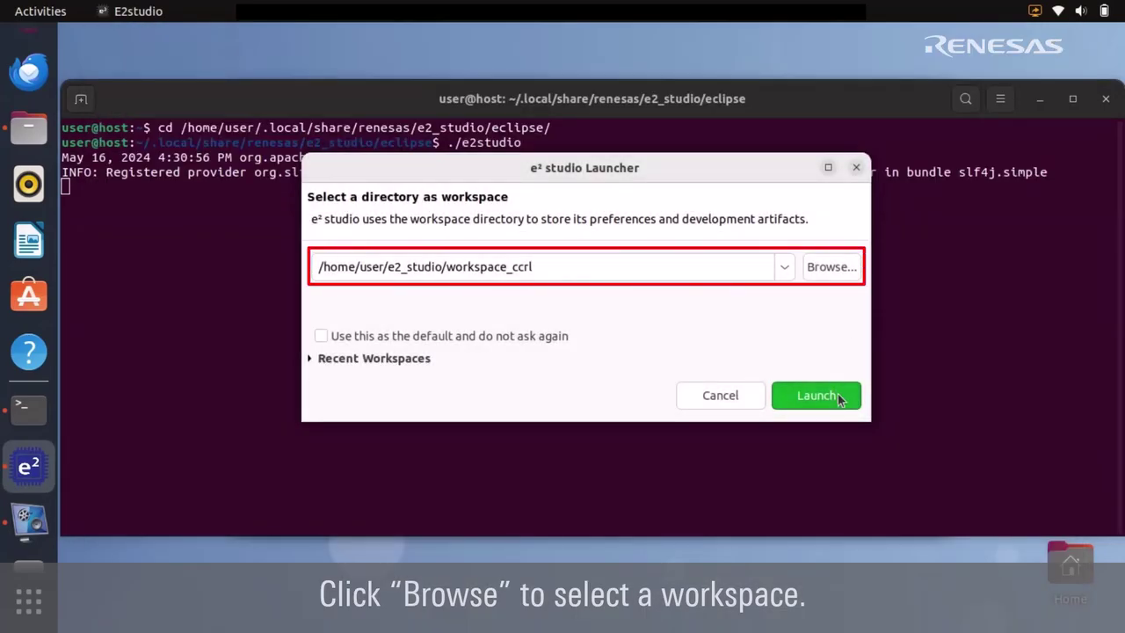
click(839, 397)
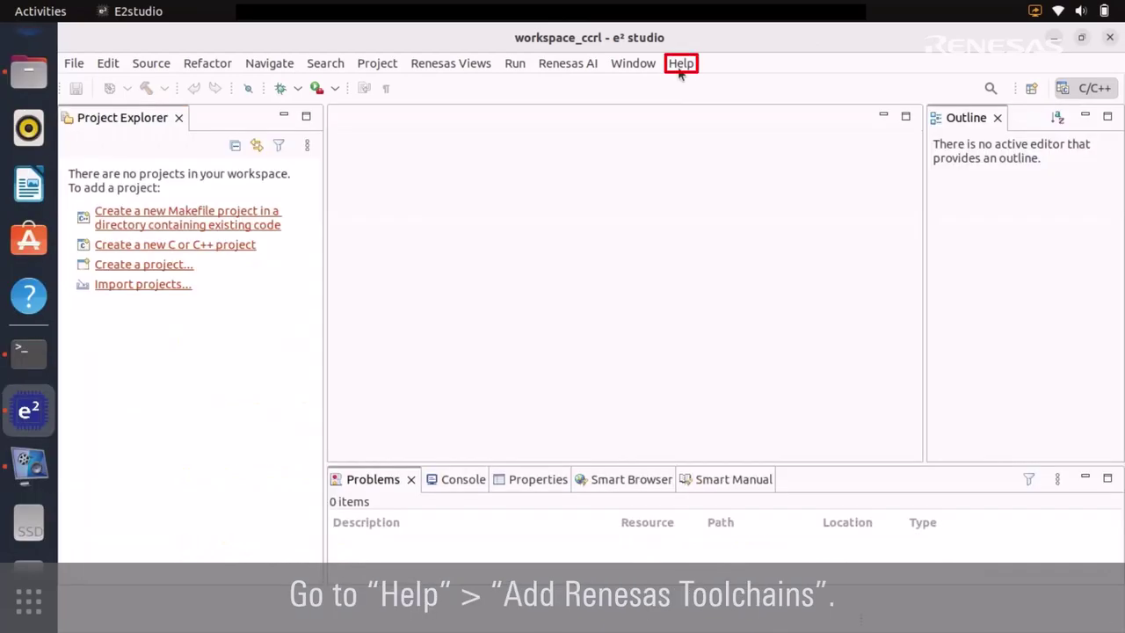
- Open the Renesas toolchain management preferences and start adding a new toolchain
click(679, 70)
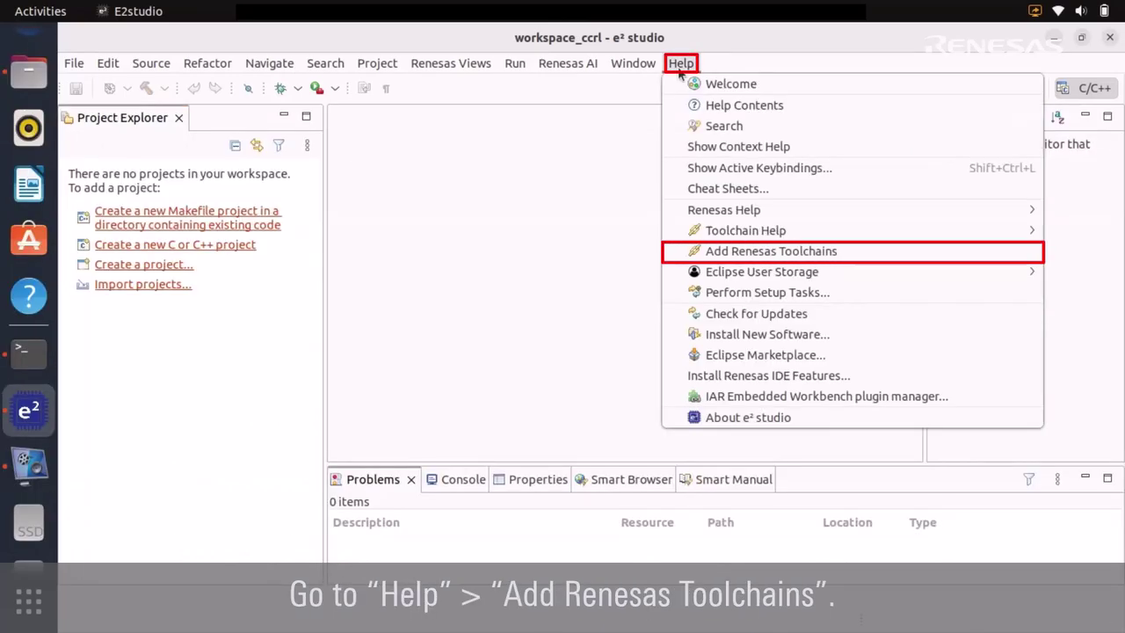
click(846, 252)
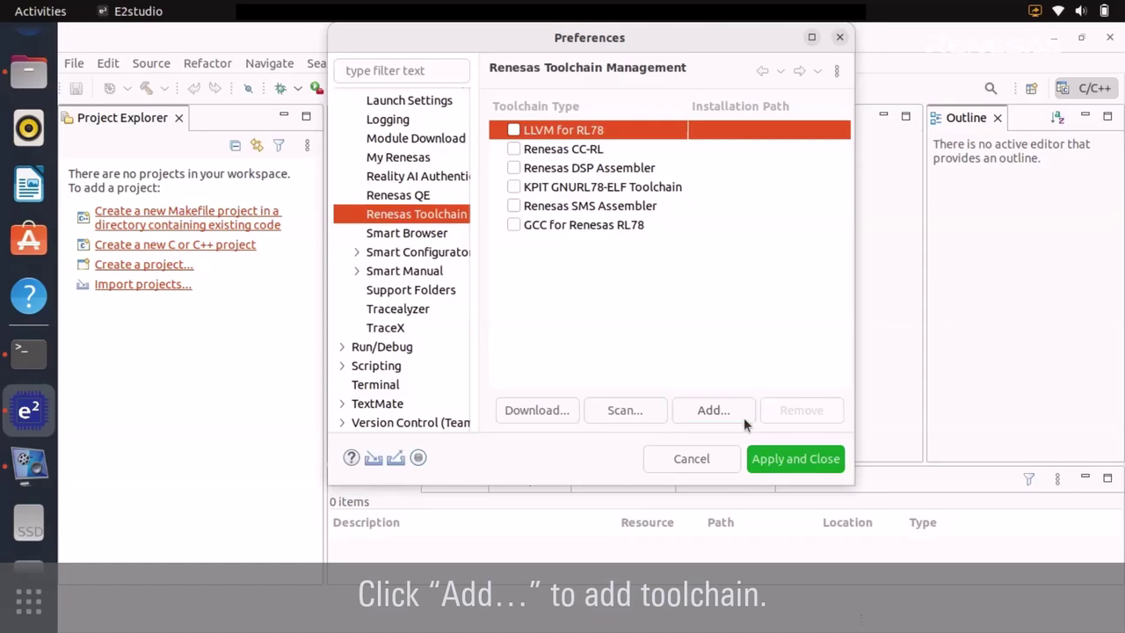
click(743, 418)
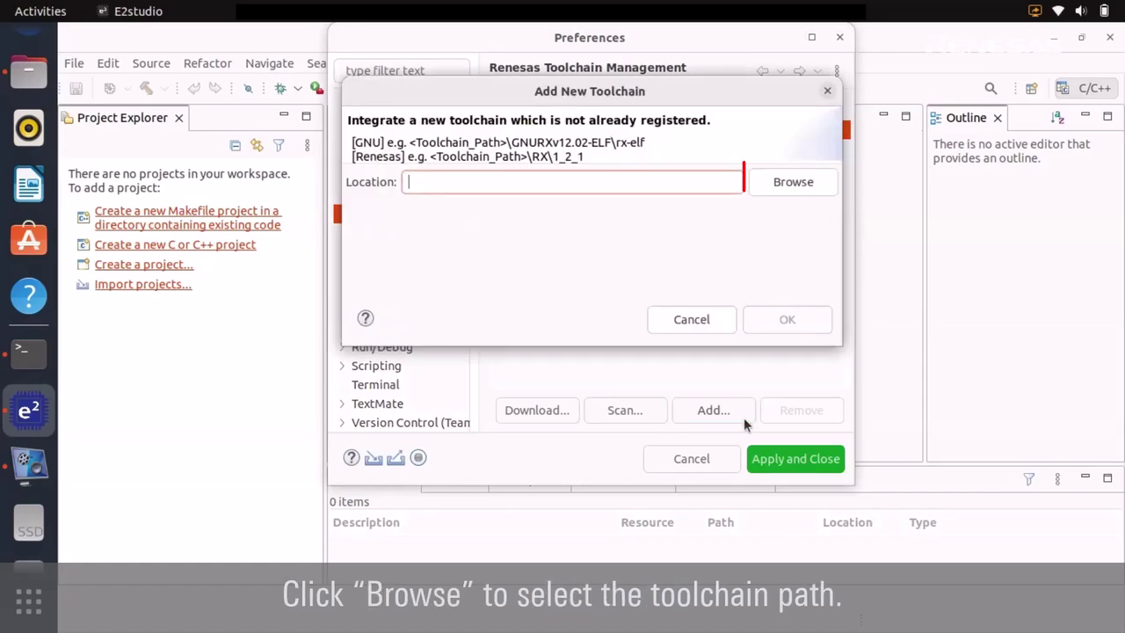
- Browse to /usr/local/Renesas/CC-RL/V1.13.01 as the new toolchain's location, add the toolchain and apply the preferences
click(812, 194)
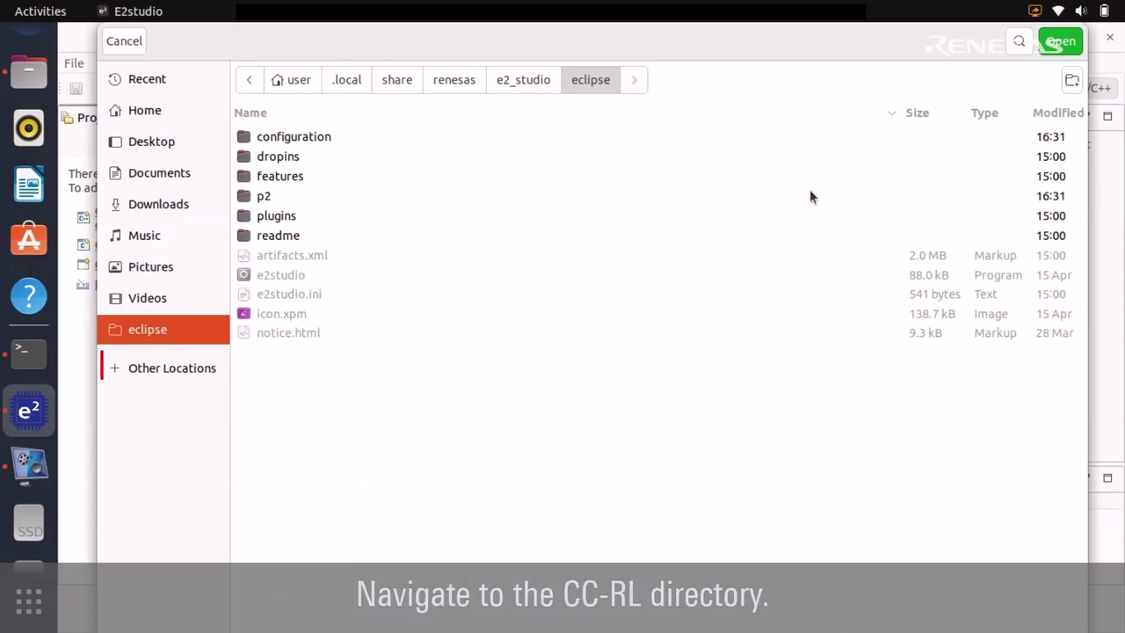
click(216, 369)
click(409, 123)
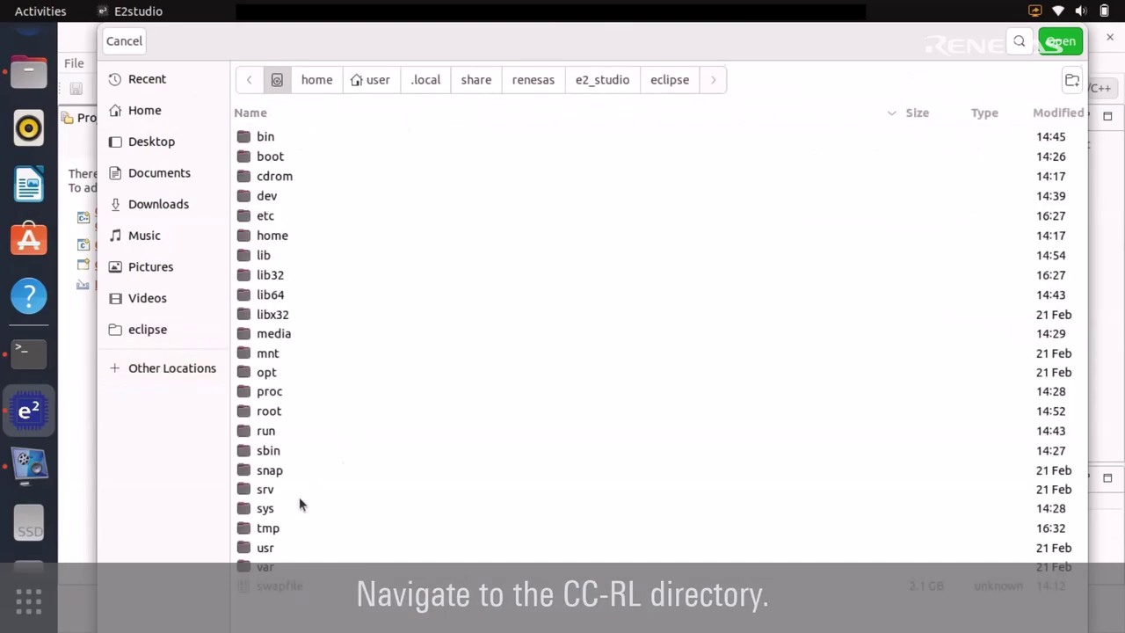
double_click(266, 548)
double_click(292, 296)
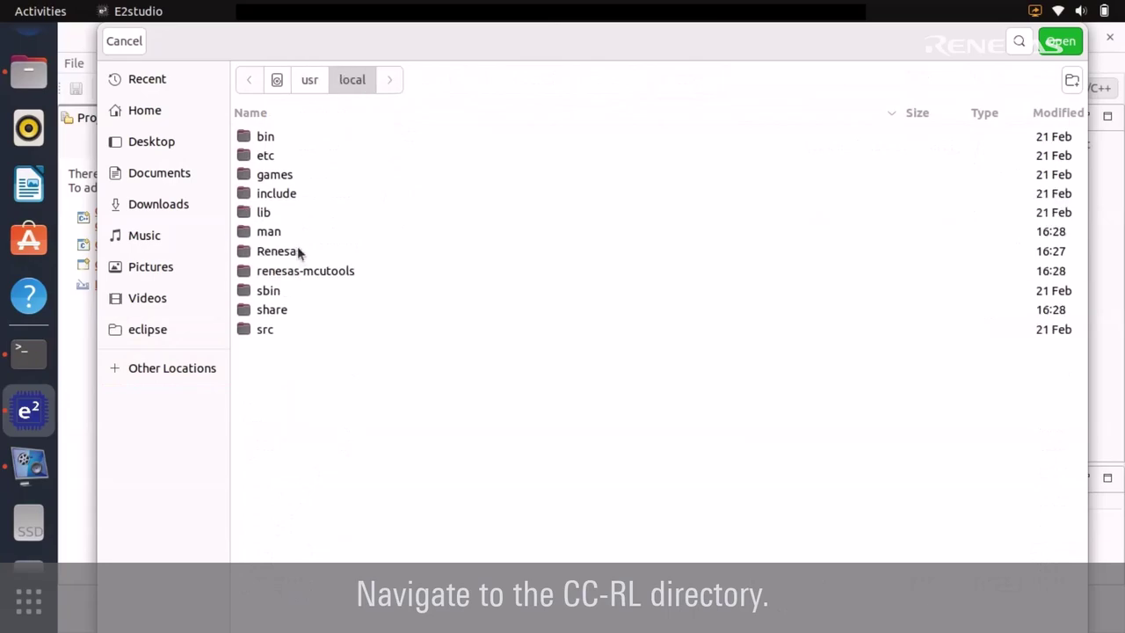
double_click(299, 254)
double_click(305, 136)
click(306, 136)
click(1059, 41)
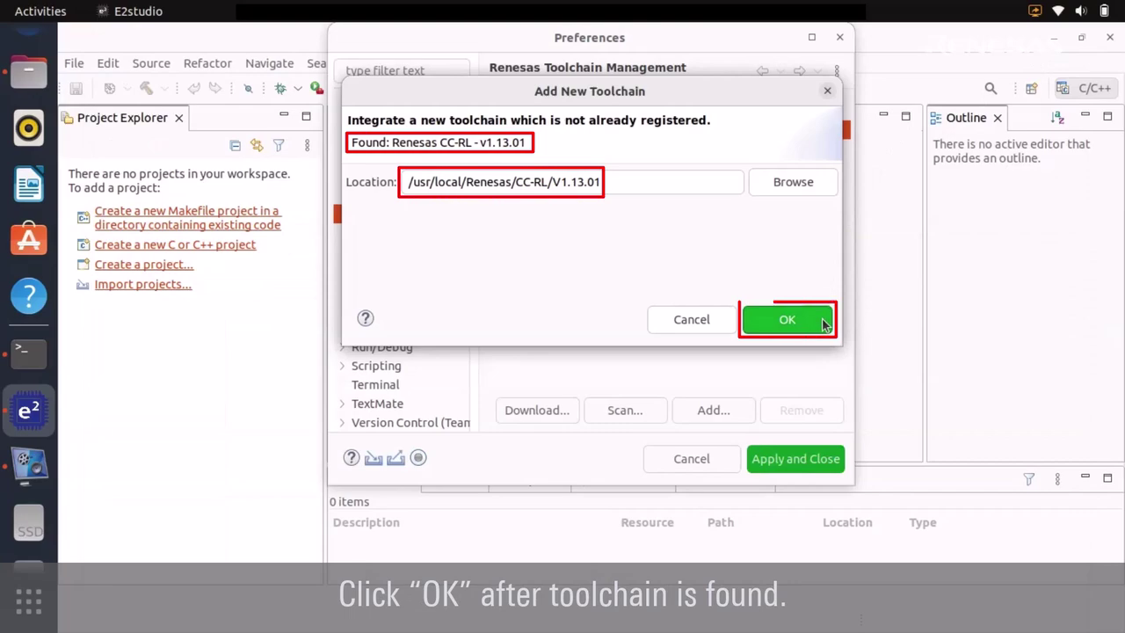
click(822, 321)
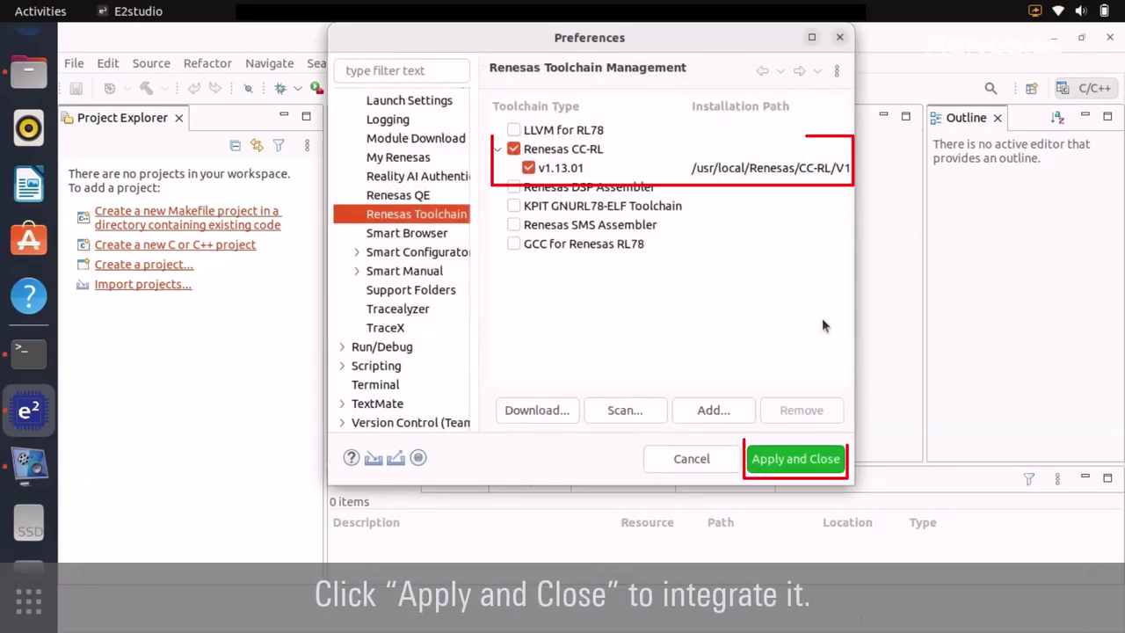
click(807, 457)
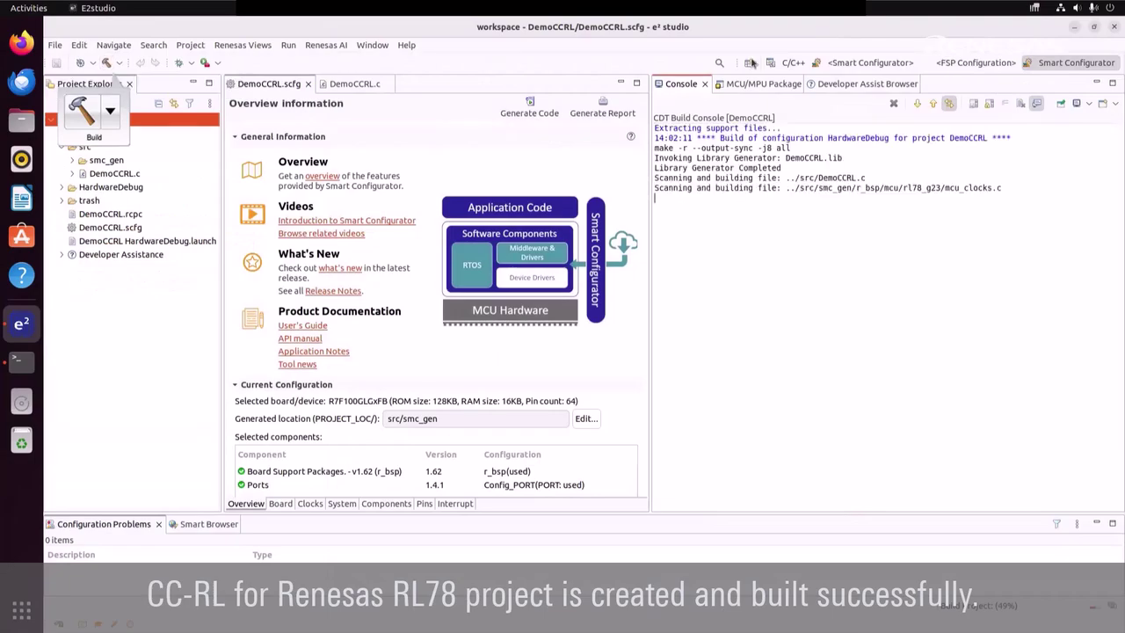